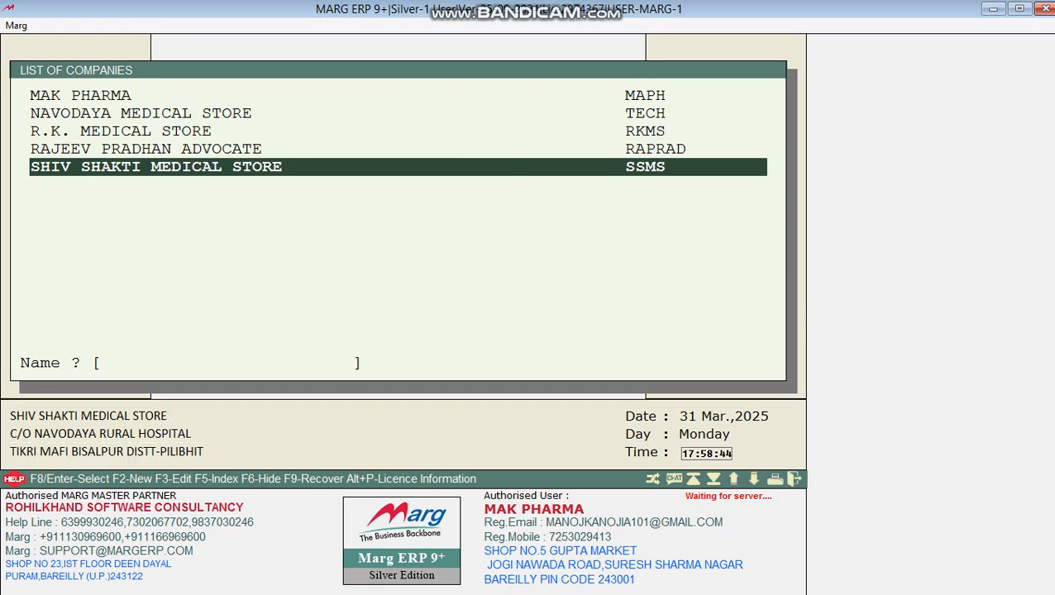
- Open the gateway of the company SHIV SHAKTI MEDICAL STORE and dismiss the MargMart registration form
key(Return)
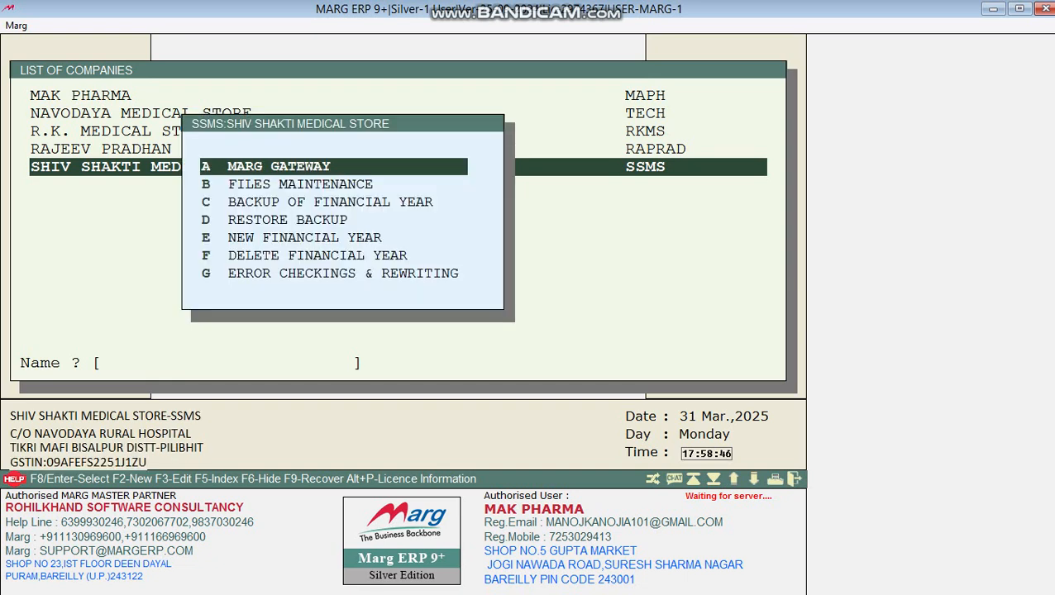
key(Return)
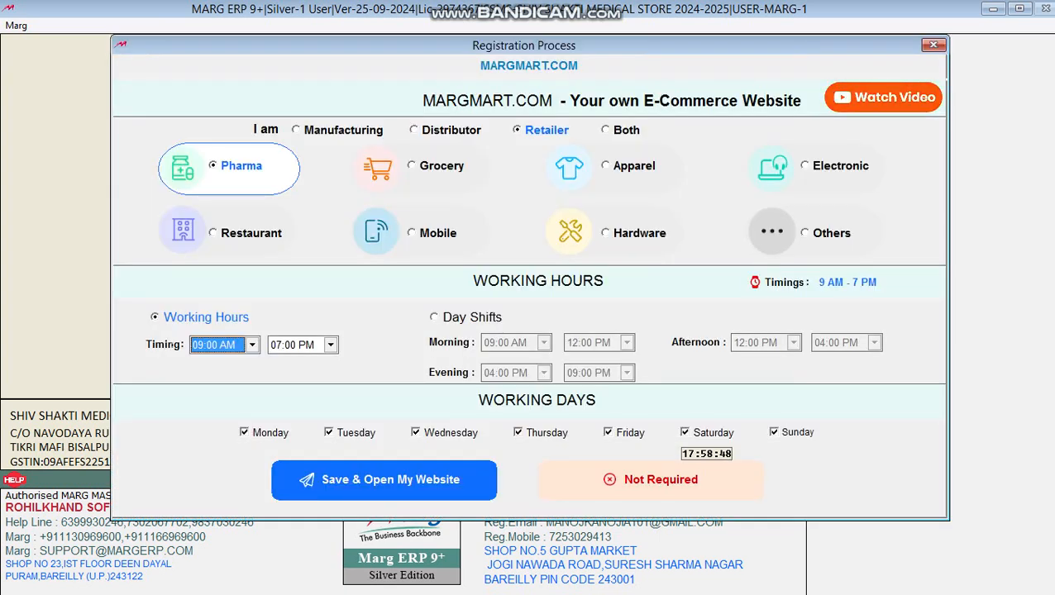
key(Escape)
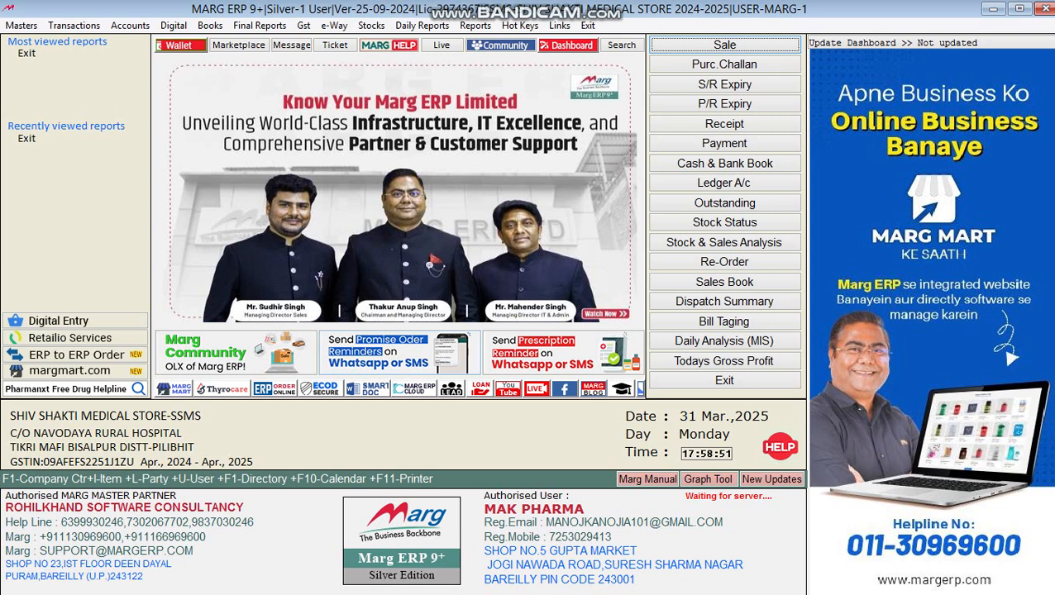
- Start the Edit Financial Period utility for multi editing and allow it to run despite the extra time
click(475, 26)
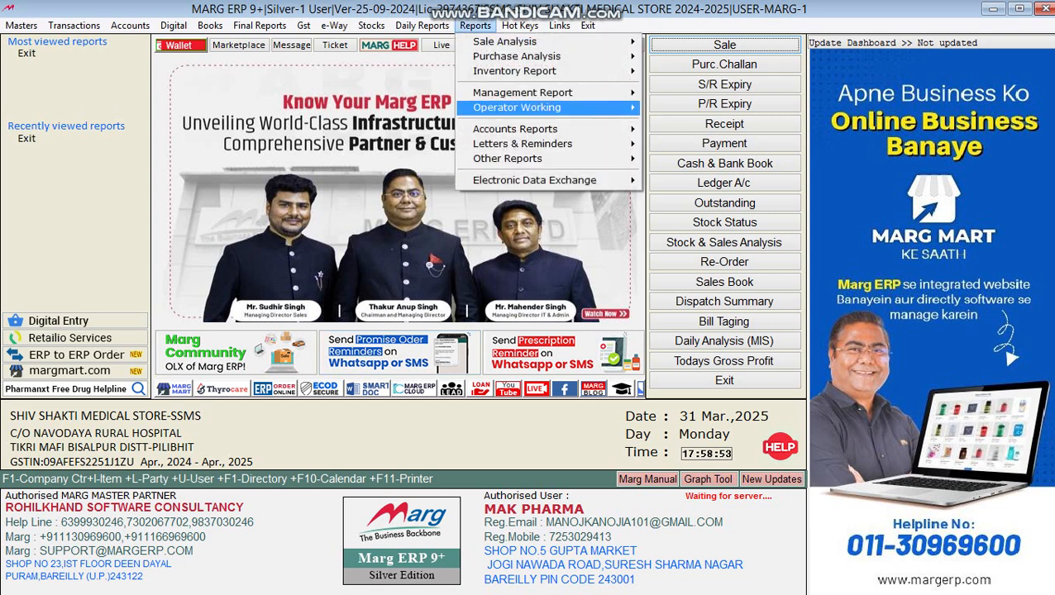
key(Up)
key(Right)
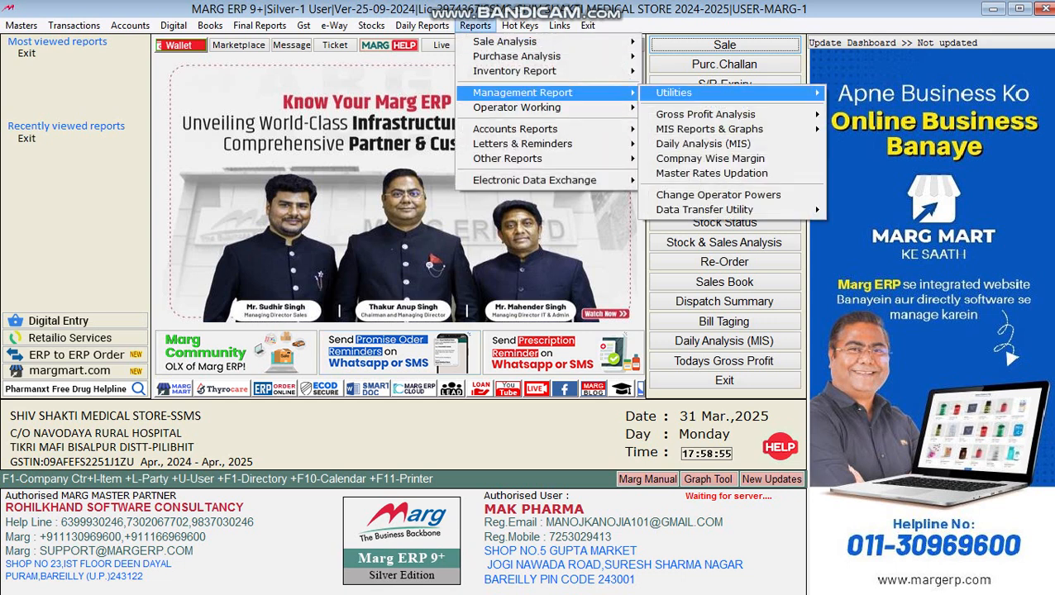
mouse_move(703, 92)
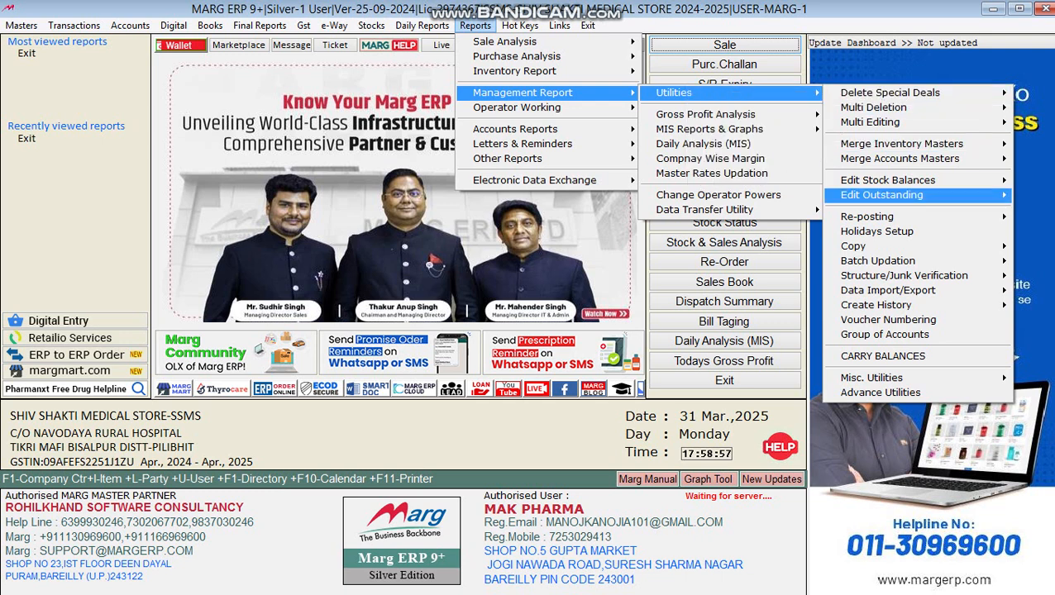
mouse_move(870, 122)
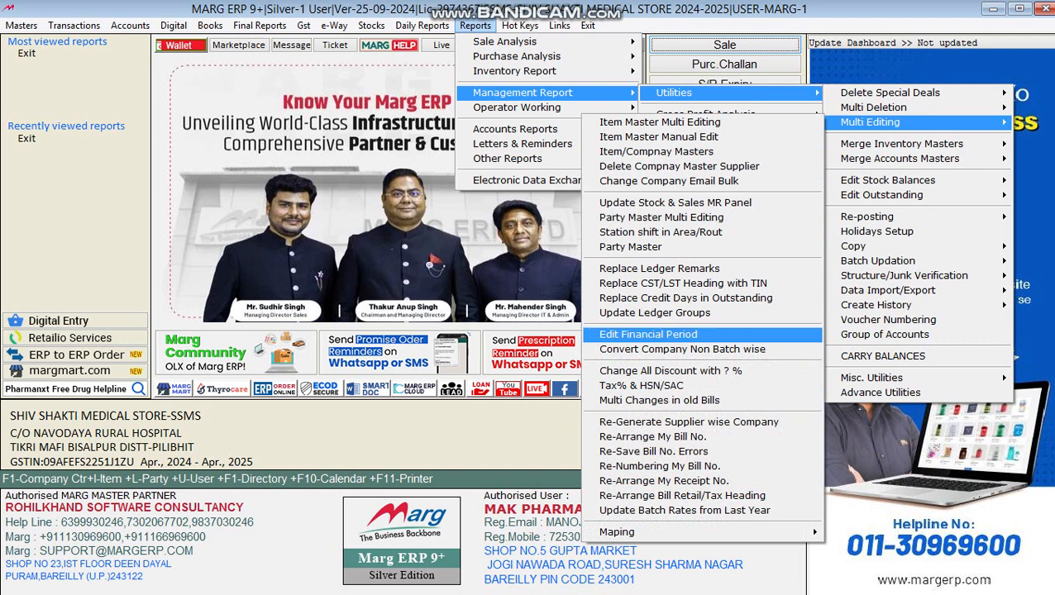
key(Return)
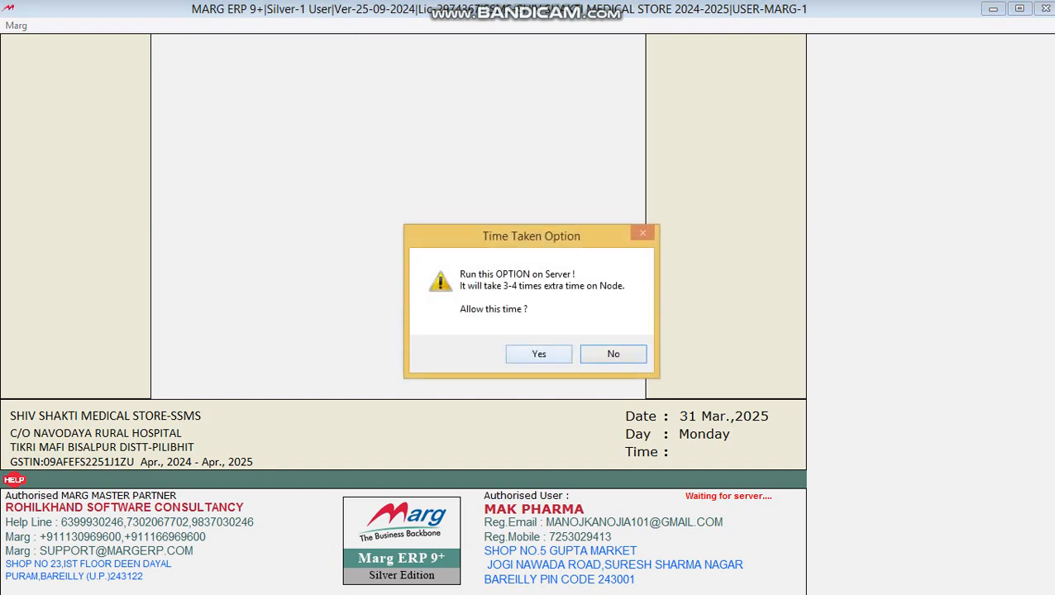
key(Return)
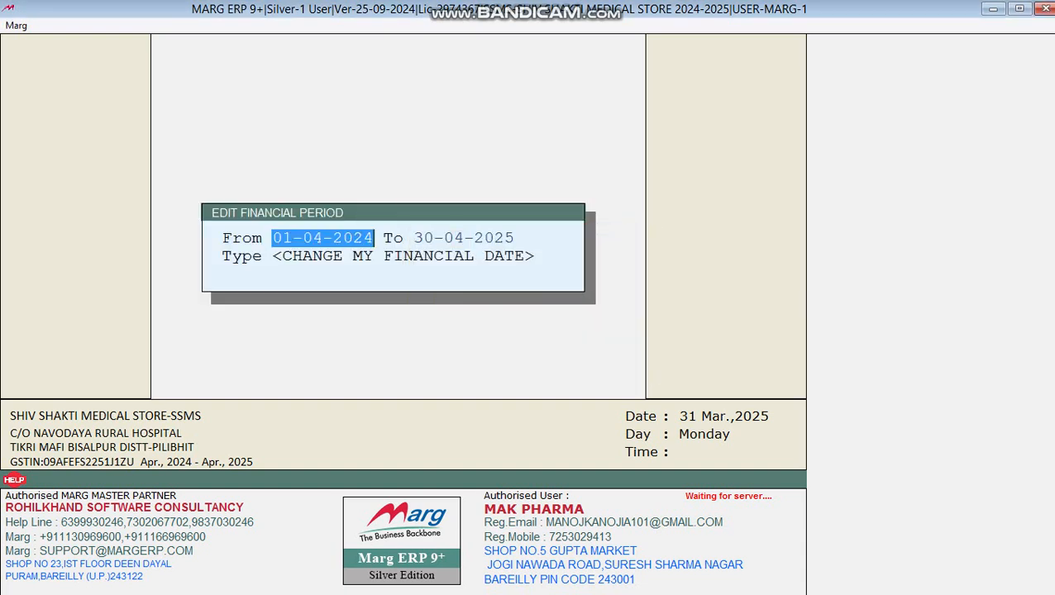
- Keep the financial period's start date and set its end date to 31-03-2025
key(Return)
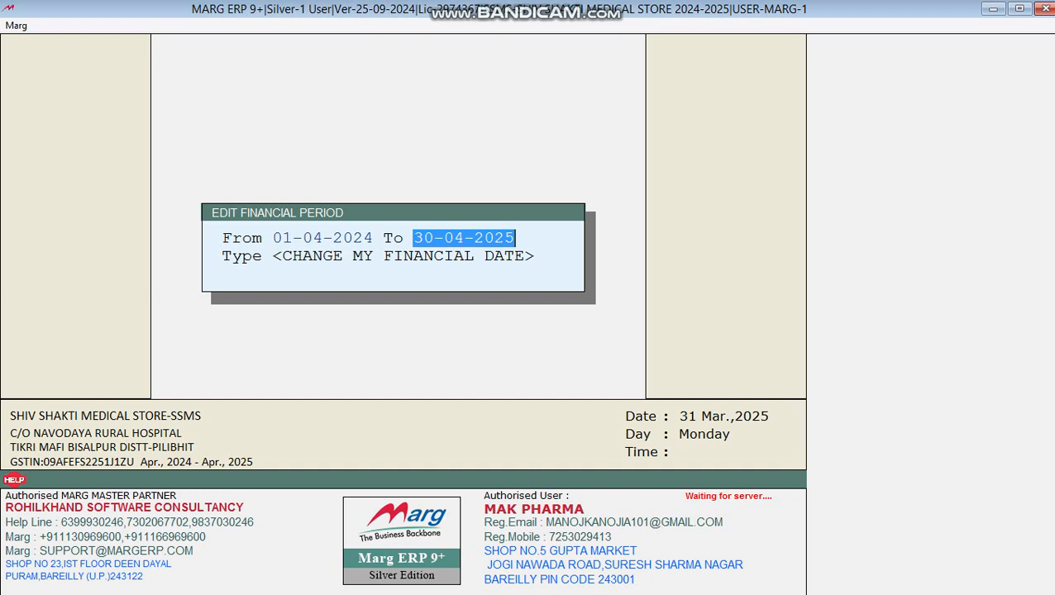
text(31)
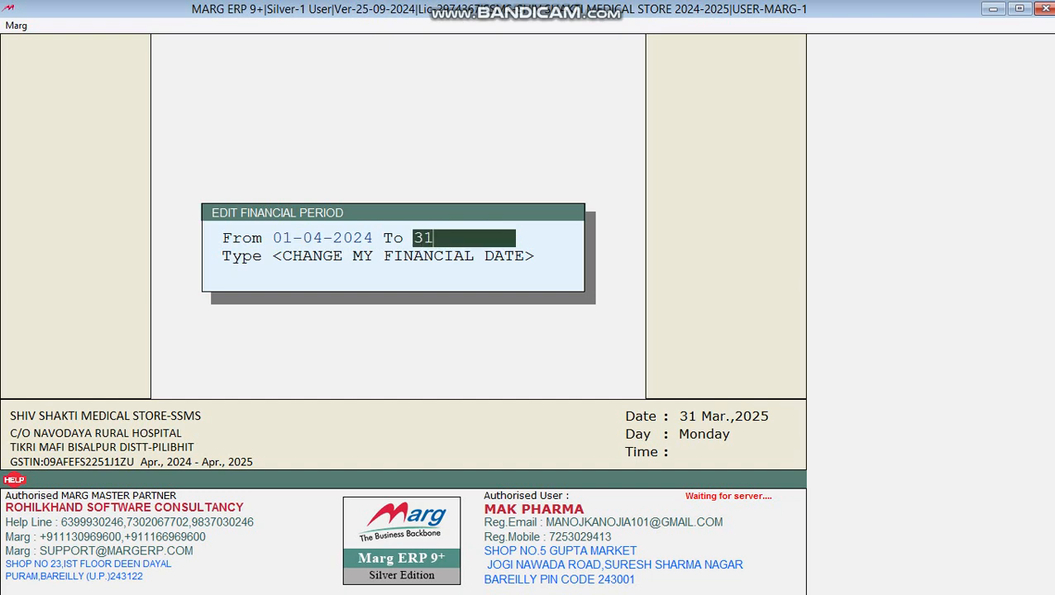
text(032025)
key(Return)
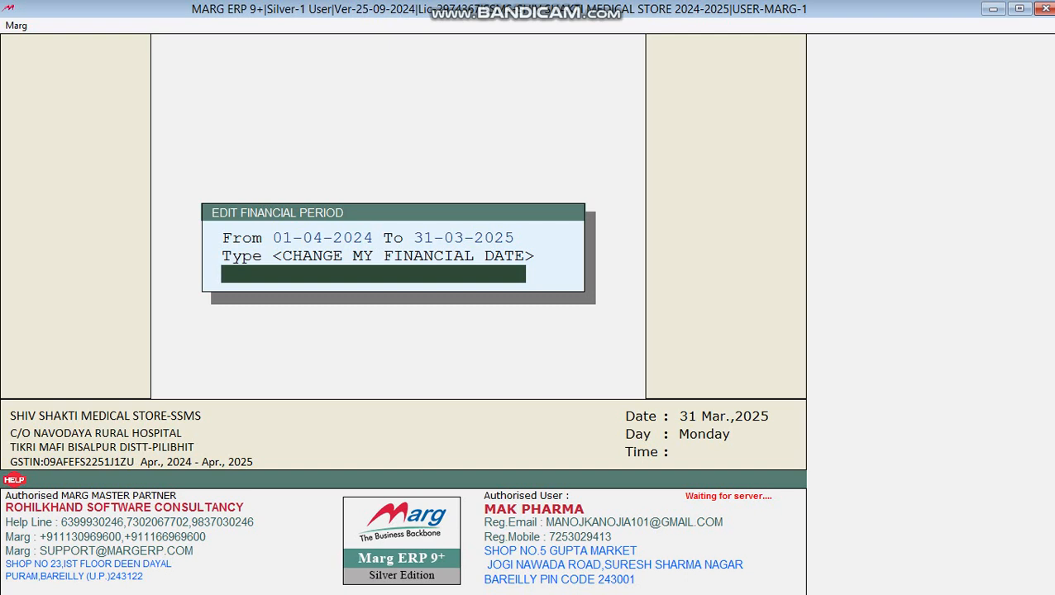
- Confirm the financial period change with the phrase CHANGE MY FINANCIAL DATE
text(CHANGE MY )
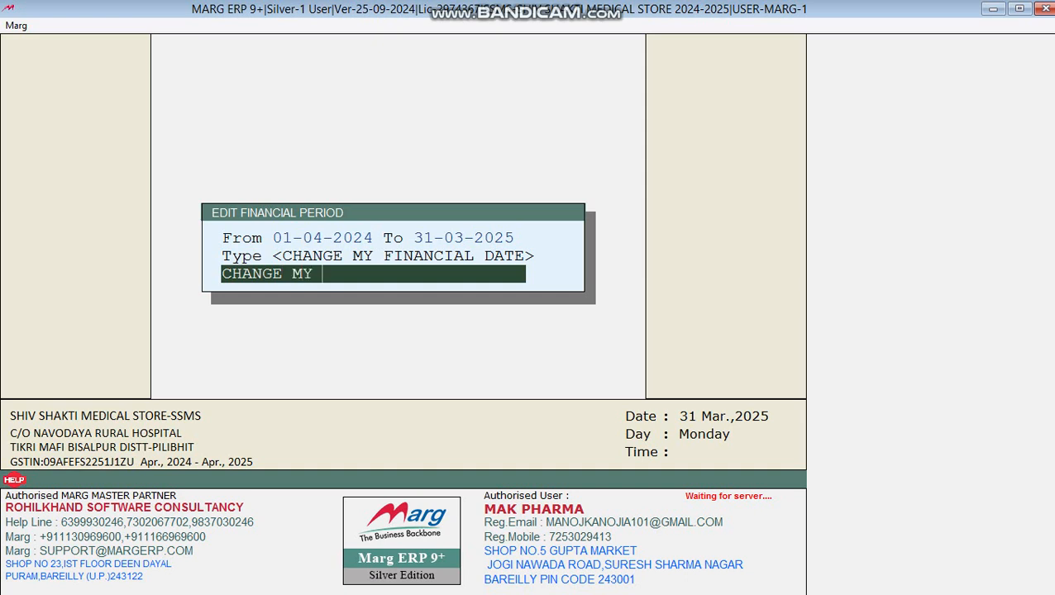
text(FIANCIAL DATE)
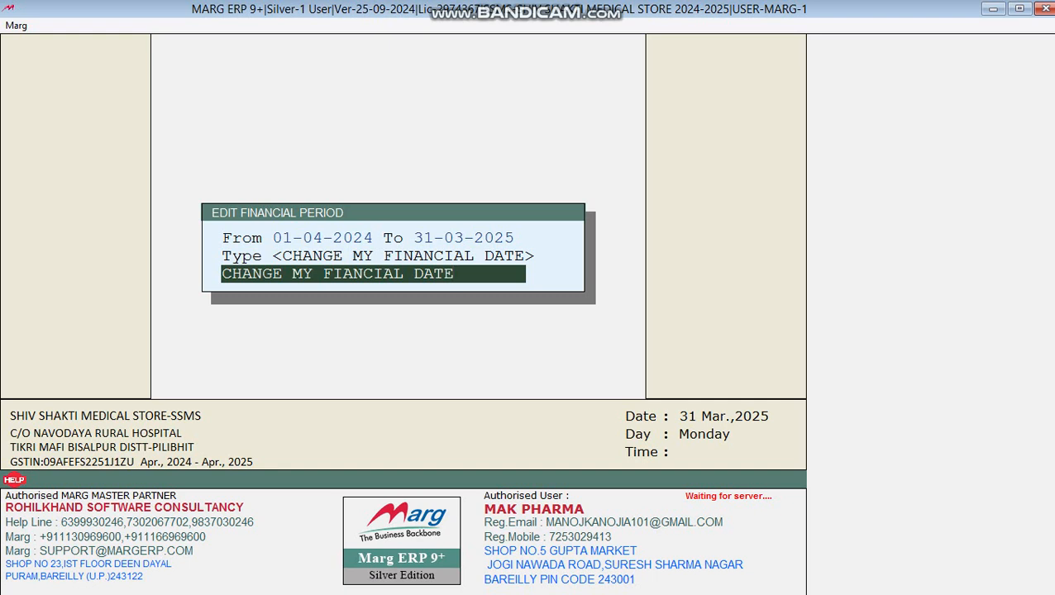
key(Left)
key(Left)
key(Left)
key(Left)
key(Left)
key(Left)
key(Left)
key(Left)
key(Left)
key(Left)
text(N)
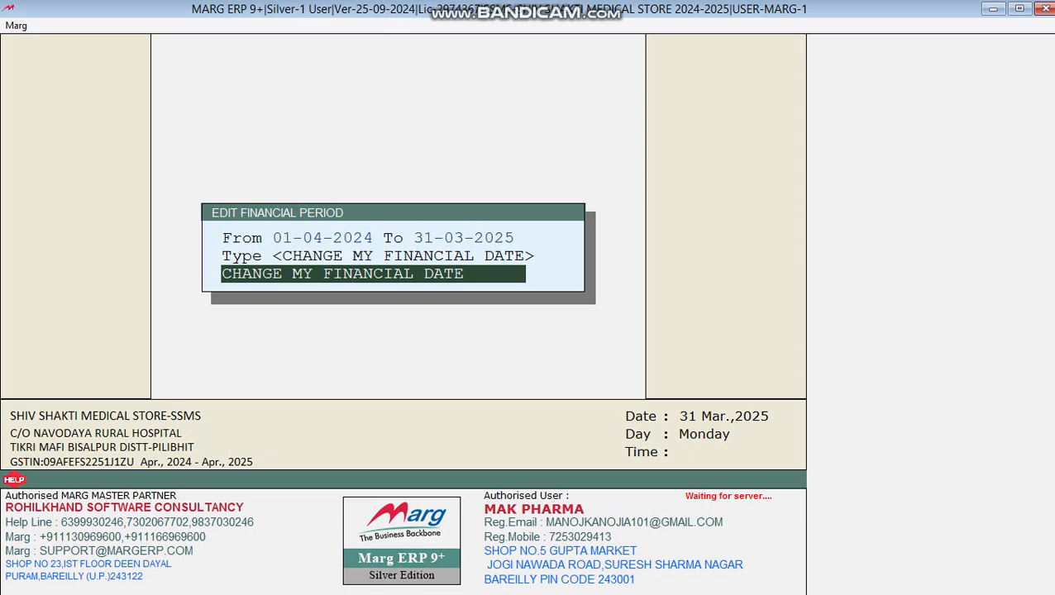
key(Return)
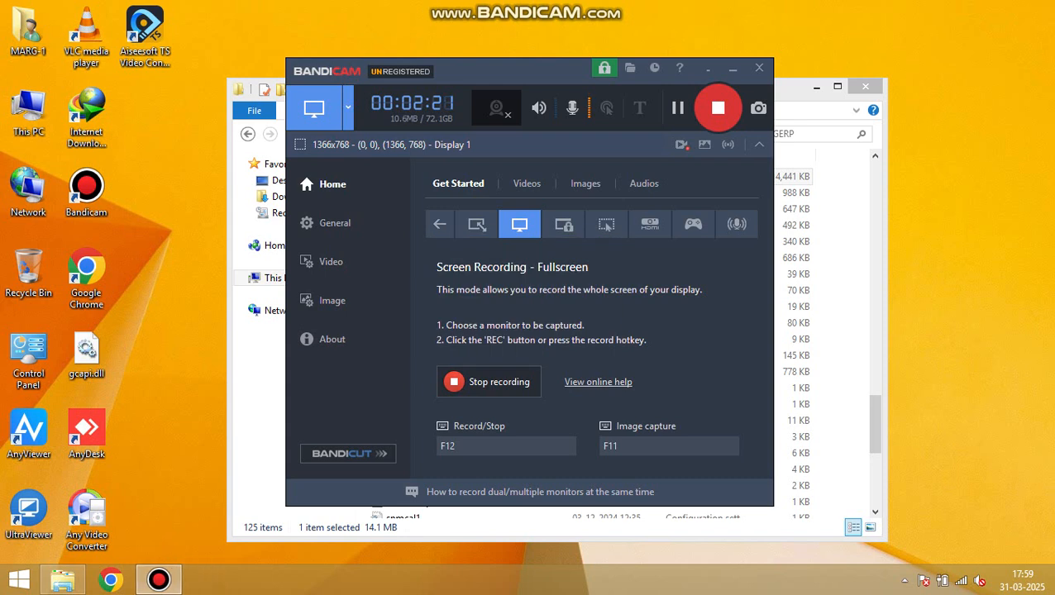
- Relaunch Marg ERP from the margwin application in the MARGERP folder and dismiss the MargMart registration form
click(838, 183)
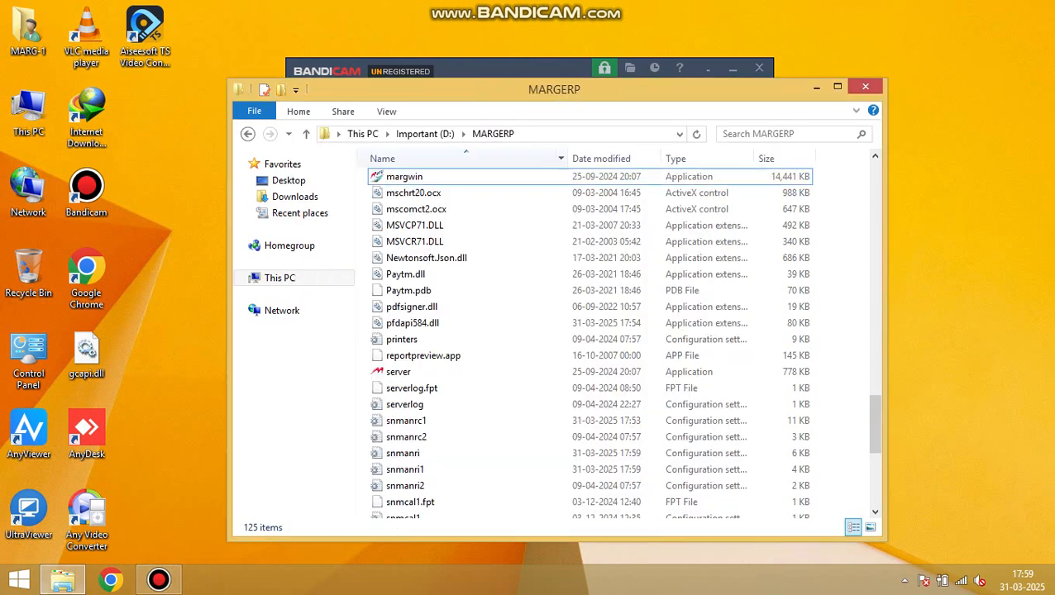
double_click(414, 177)
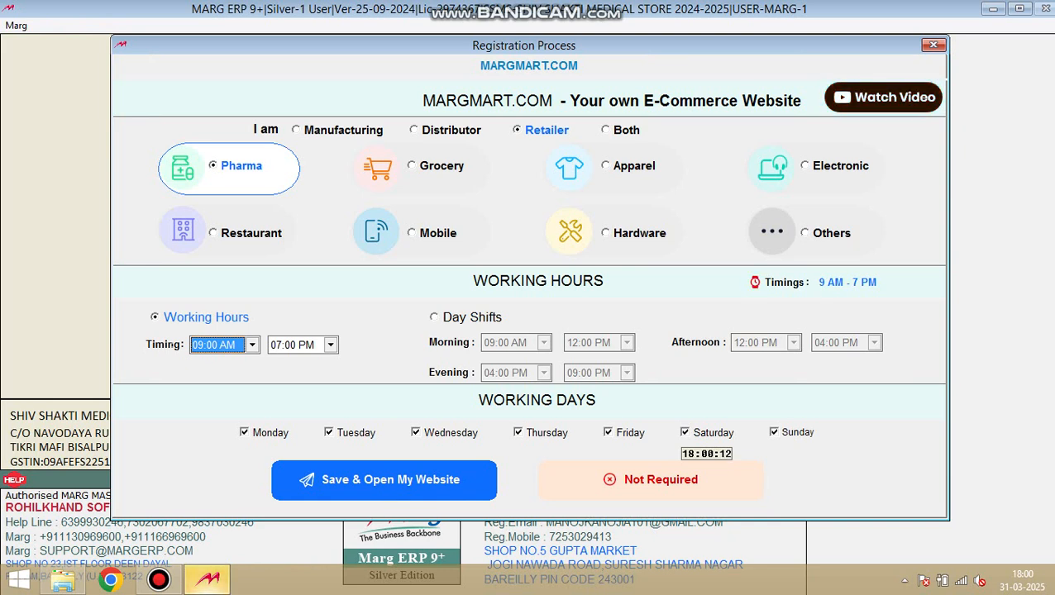
key(Escape)
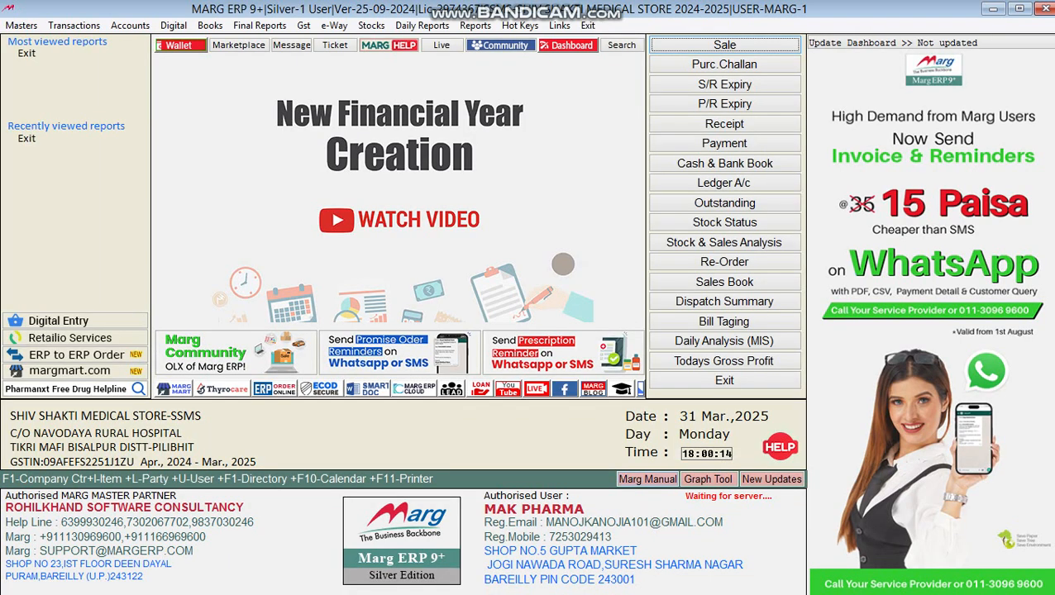
- Start creating a new financial year for SHIV SHAKTI MEDICAL STORE from the company list, allowing the extra time
key(F1)
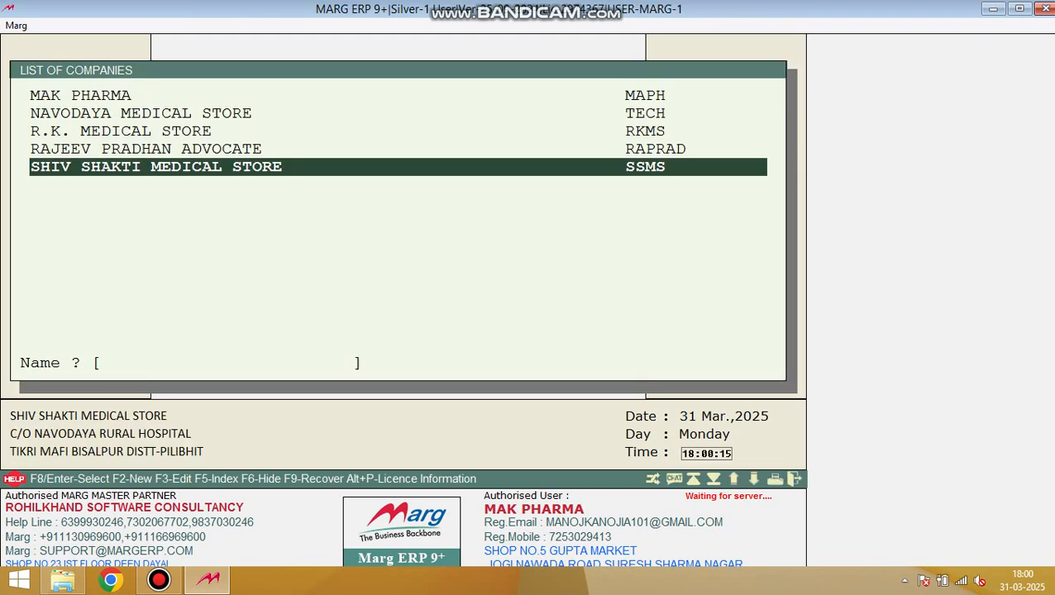
key(Return)
key(Down)
key(Down)
key(Down)
key(Down)
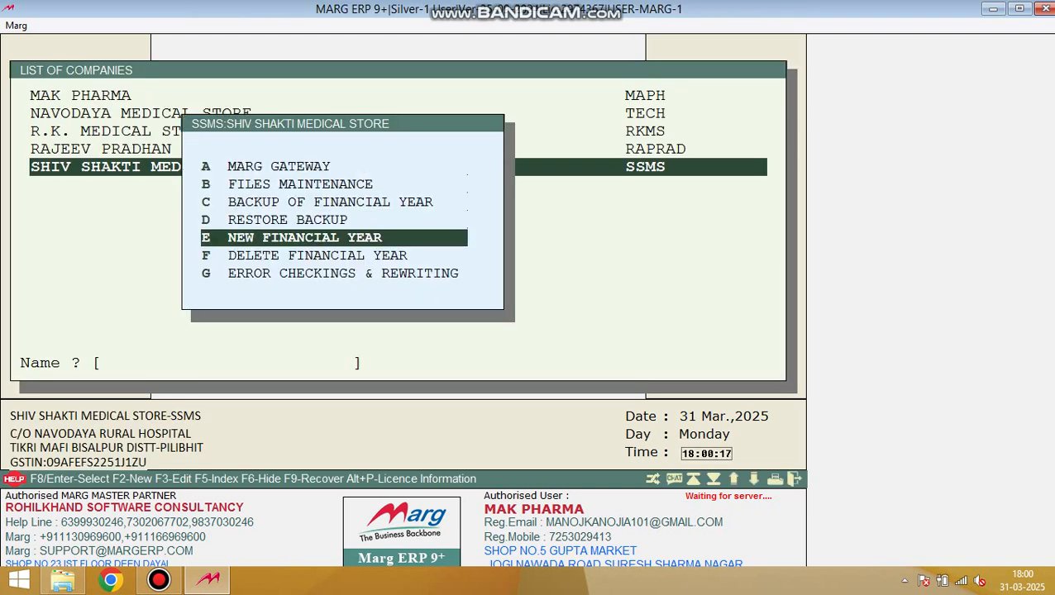
key(Return)
key(Left)
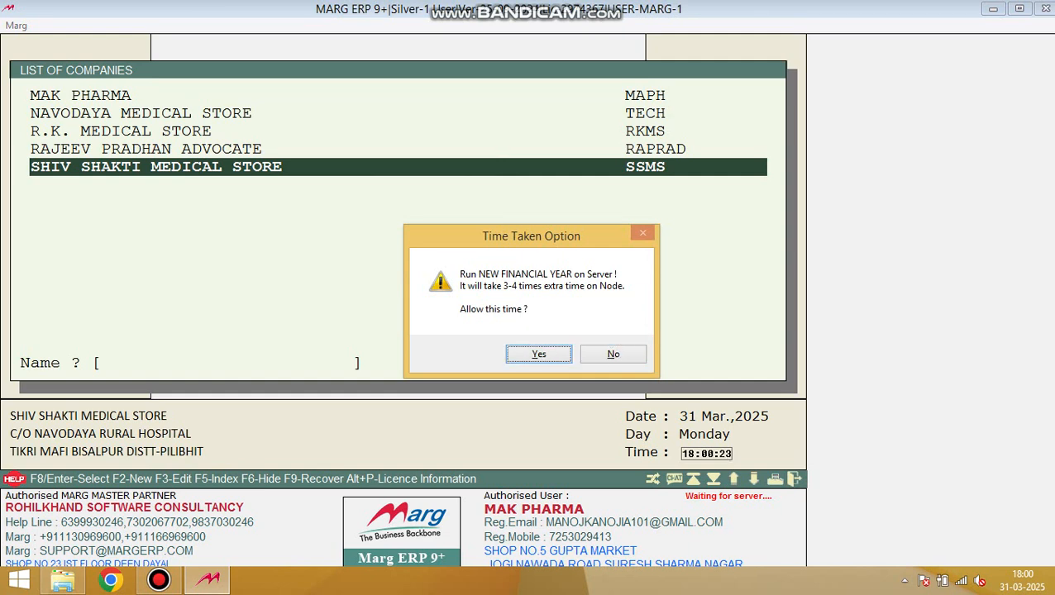
key(Return)
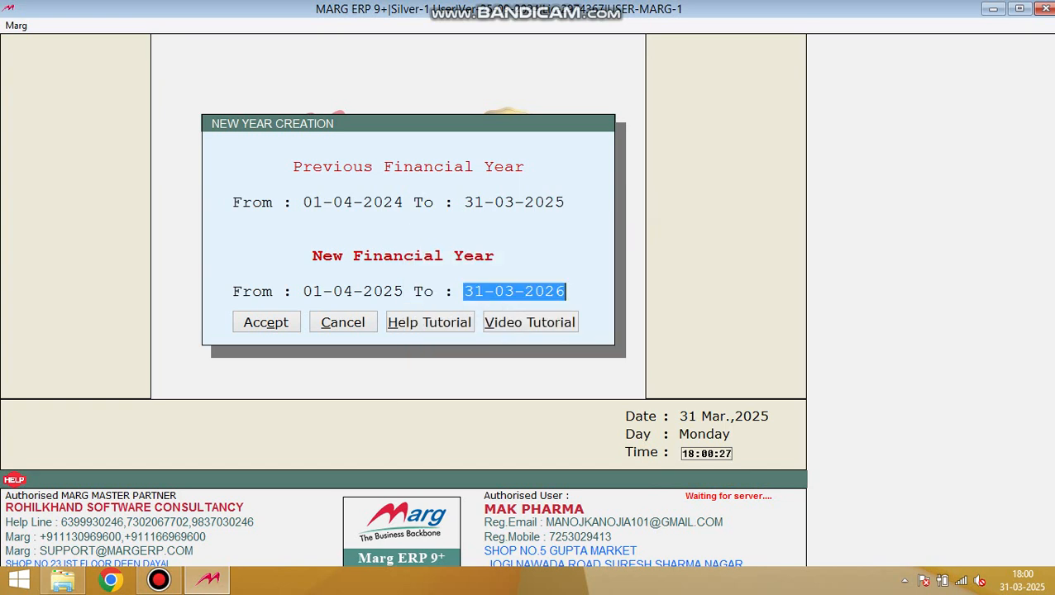
- Accept the new financial year 01-04-2025 to 31-03-2026 and agree to create the new books of account
key(Return)
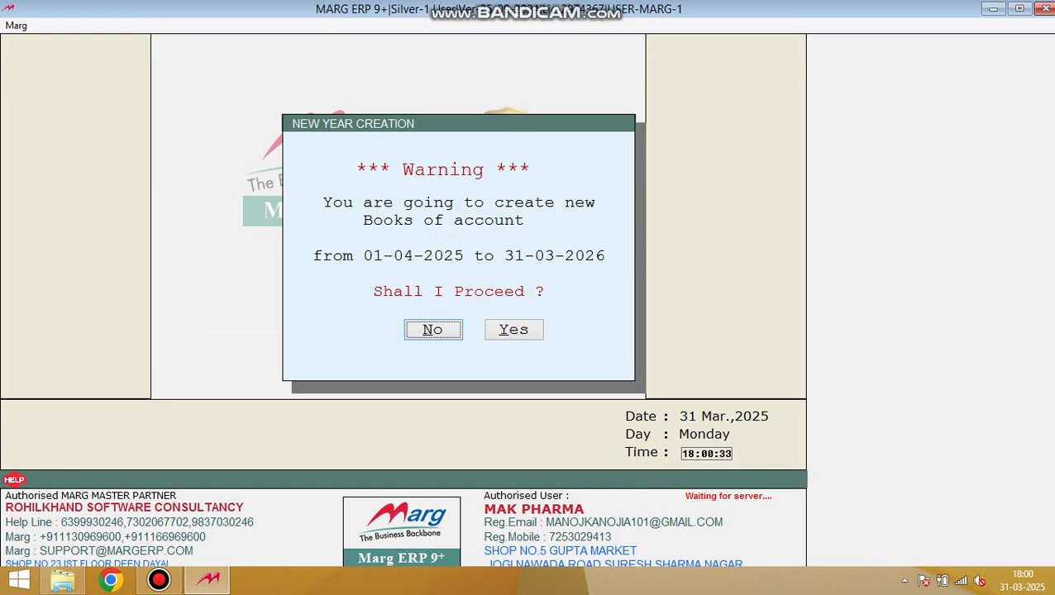
key(Right)
key(Return)
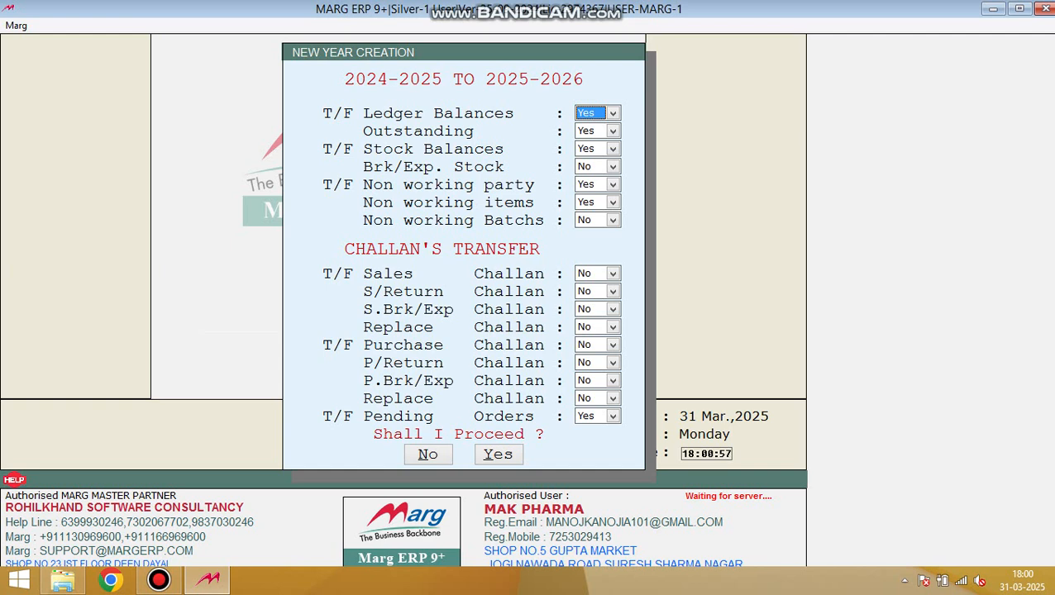
- Keep the ledger, outstanding and stock transfer settings, and set Non working party and Non working items to No
key(Return)
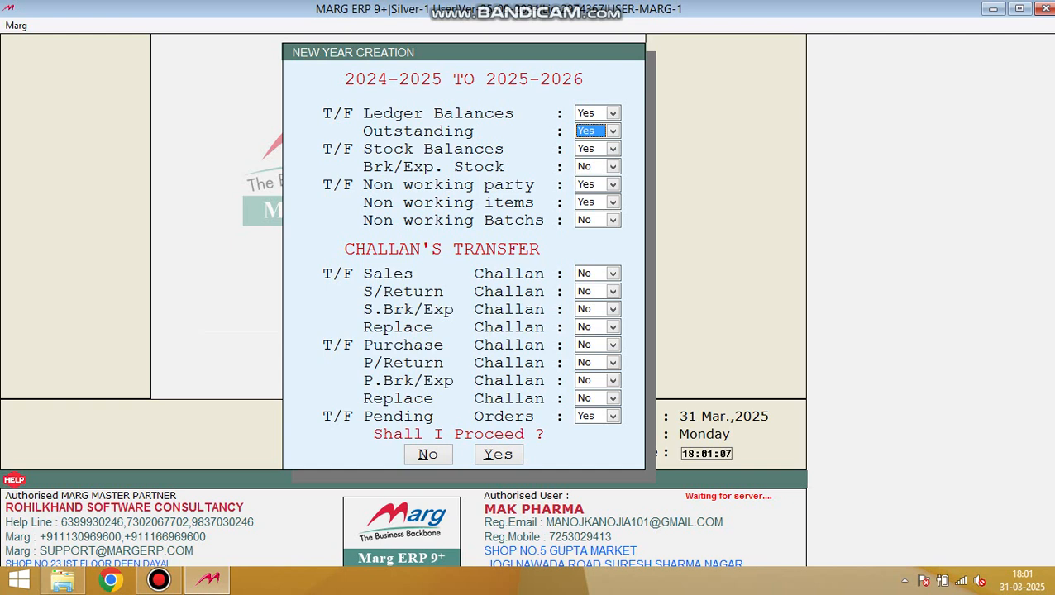
key(Return)
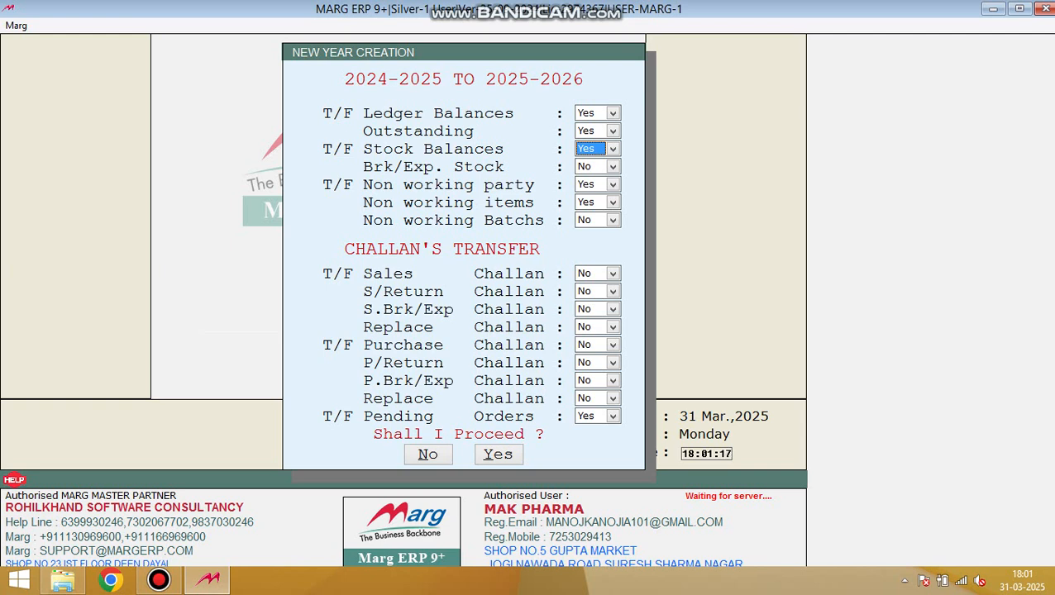
key(Return)
key(Return)
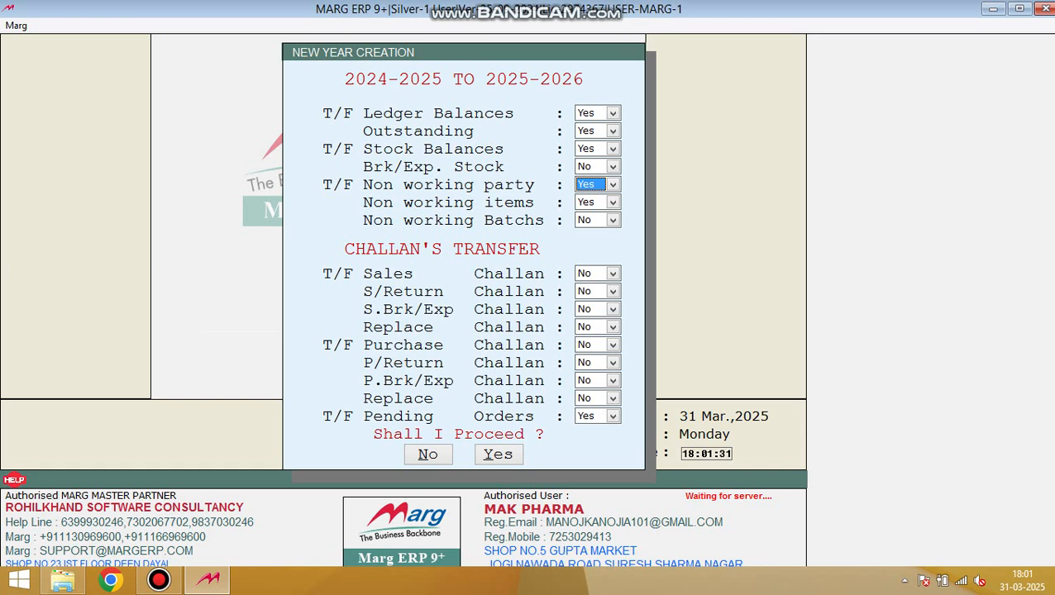
key(n)
key(Down)
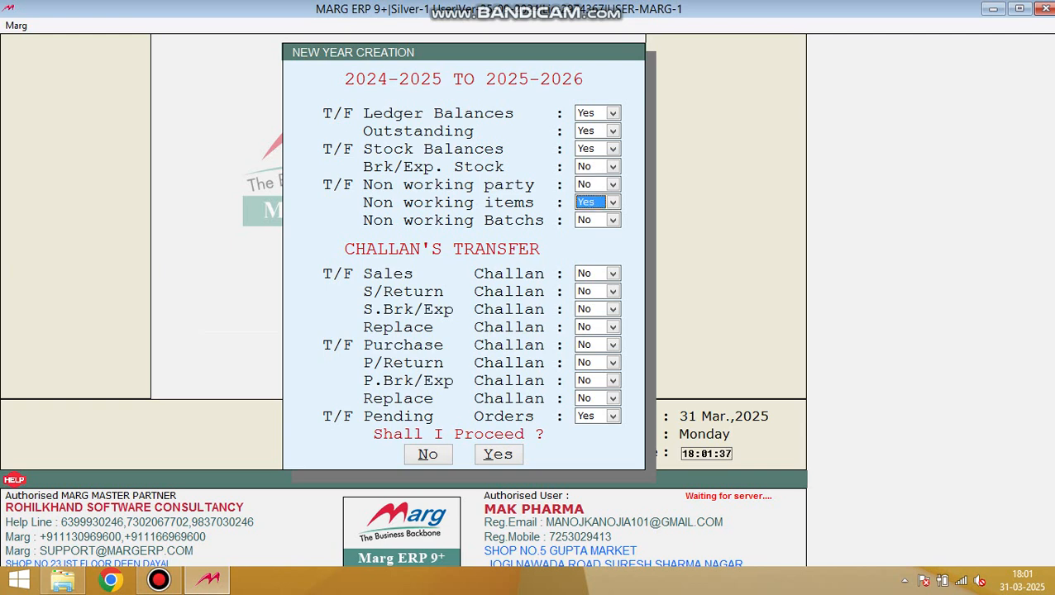
key(Up)
key(Down)
key(n)
- Keep all challan transfers at No and Pending Orders at Yes, and proceed with the new year creation
key(Down)
key(Down)
key(Down)
key(Down)
key(Down)
key(Down)
key(Down)
key(Down)
key(Down)
key(Down)
key(Down)
key(Down)
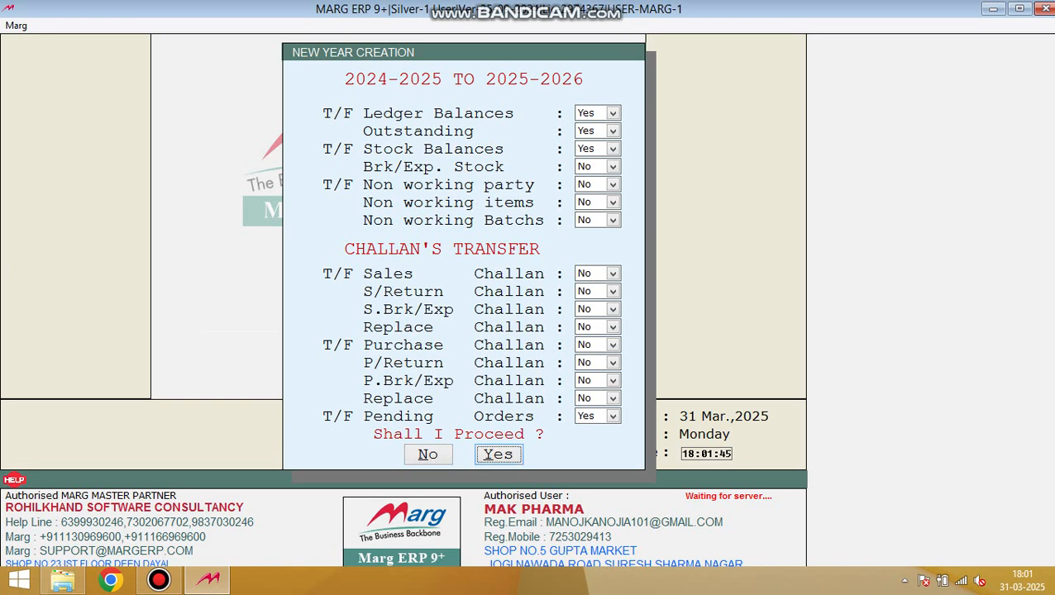
key(Return)
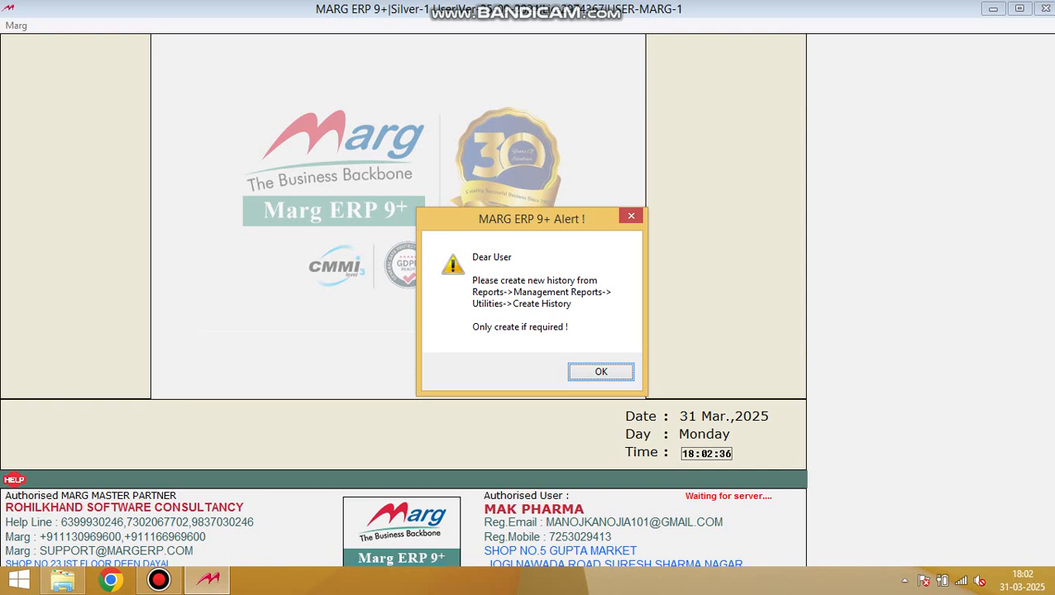
- Dismiss the create-history alert and open the company's gateway for the 2025-2026 financial year
key(Return)
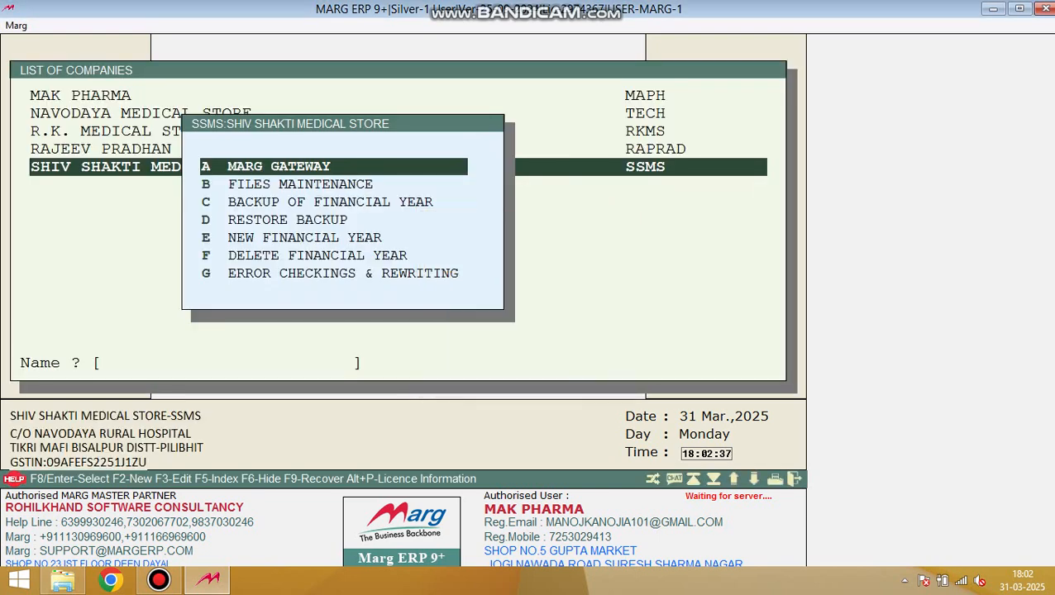
key(Return)
key(Return)
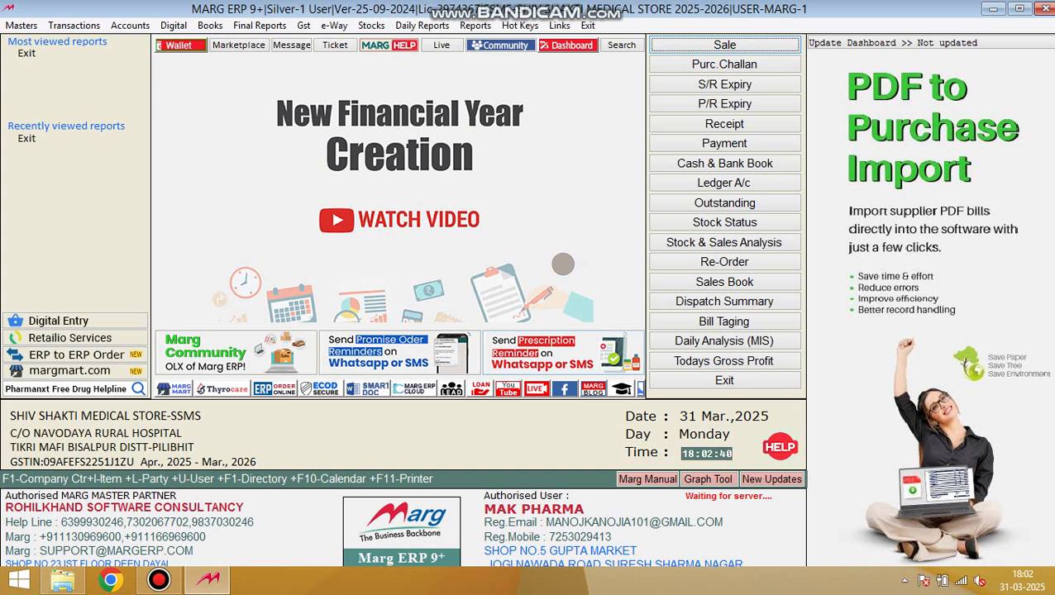
- Start the Create Batch History utility from the management report utilities and allow it to run despite the extra time
key(alt+r)
key(Down)
key(Down)
key(Down)
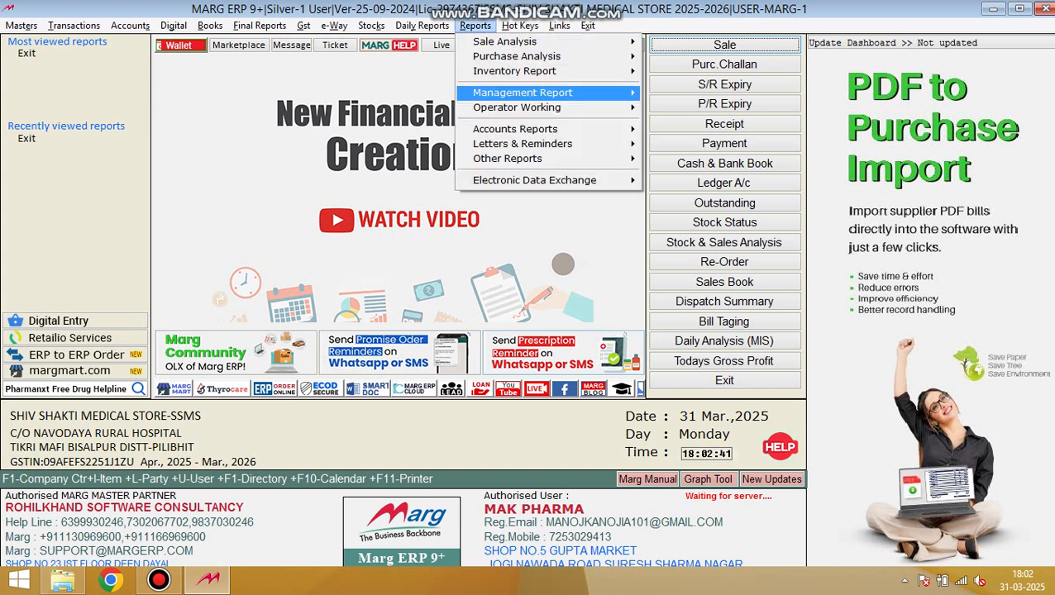
key(Return)
key(Return)
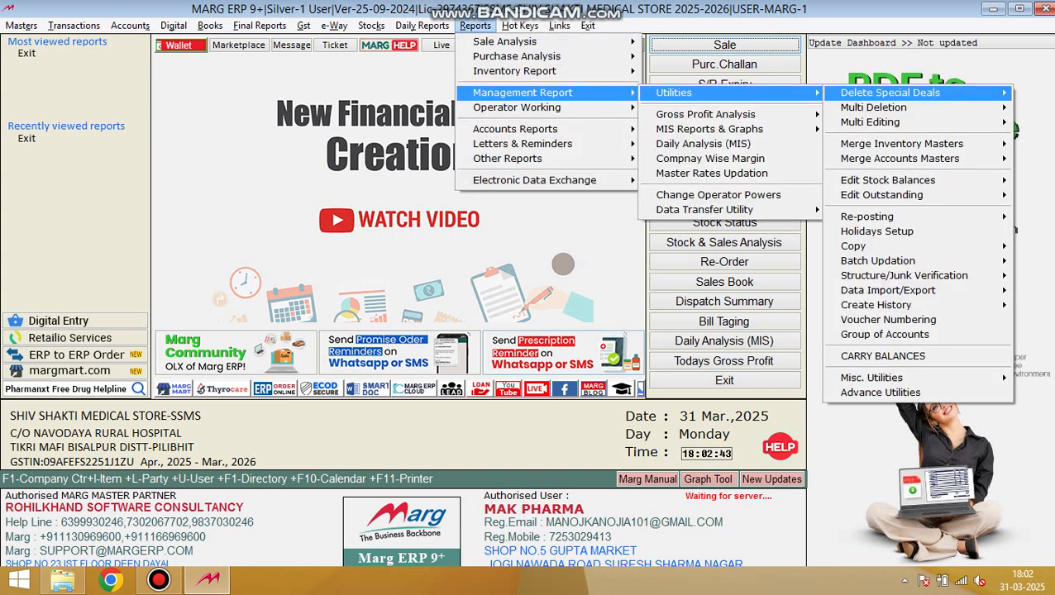
key(Up)
key(Up)
key(Up)
key(Up)
key(Up)
key(Up)
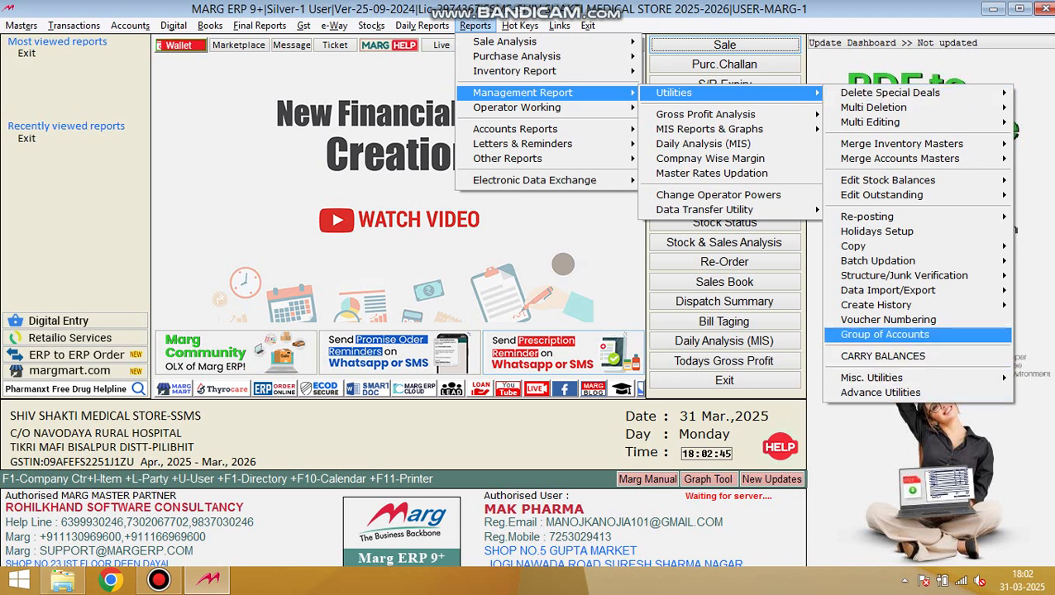
key(Return)
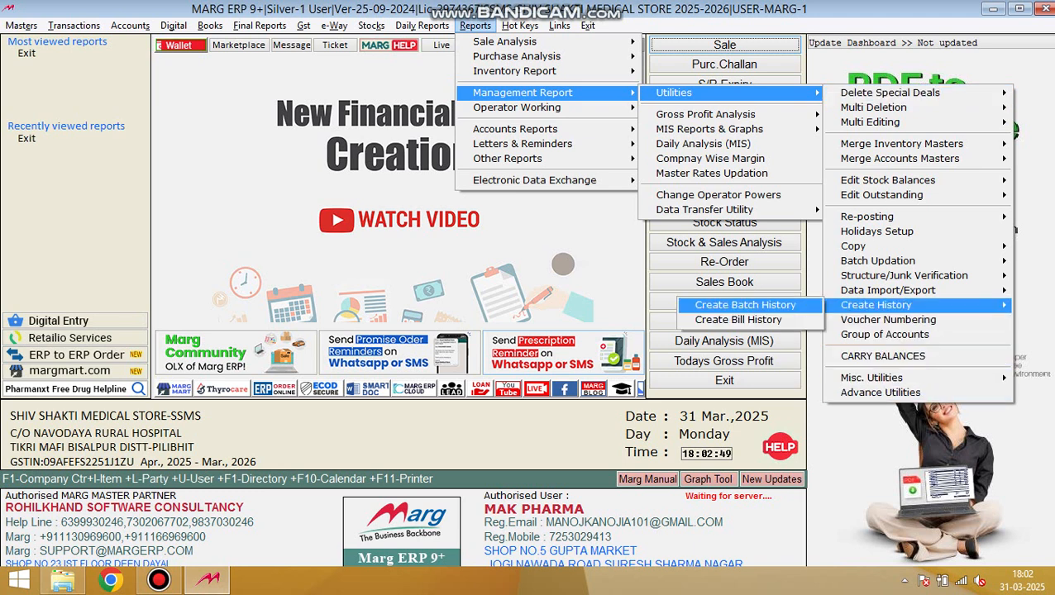
key(Return)
key(Left)
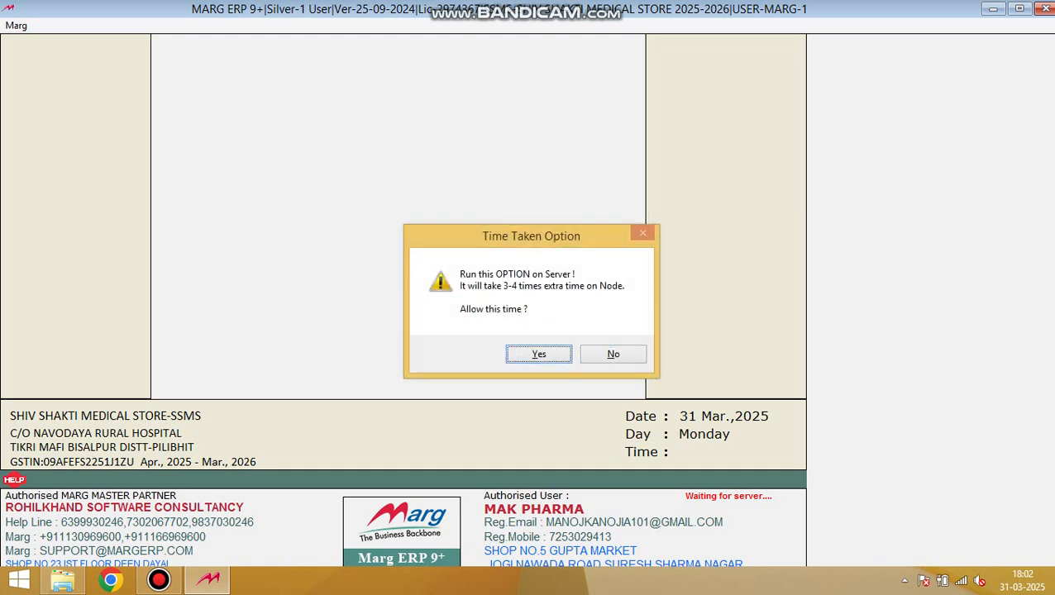
key(Return)
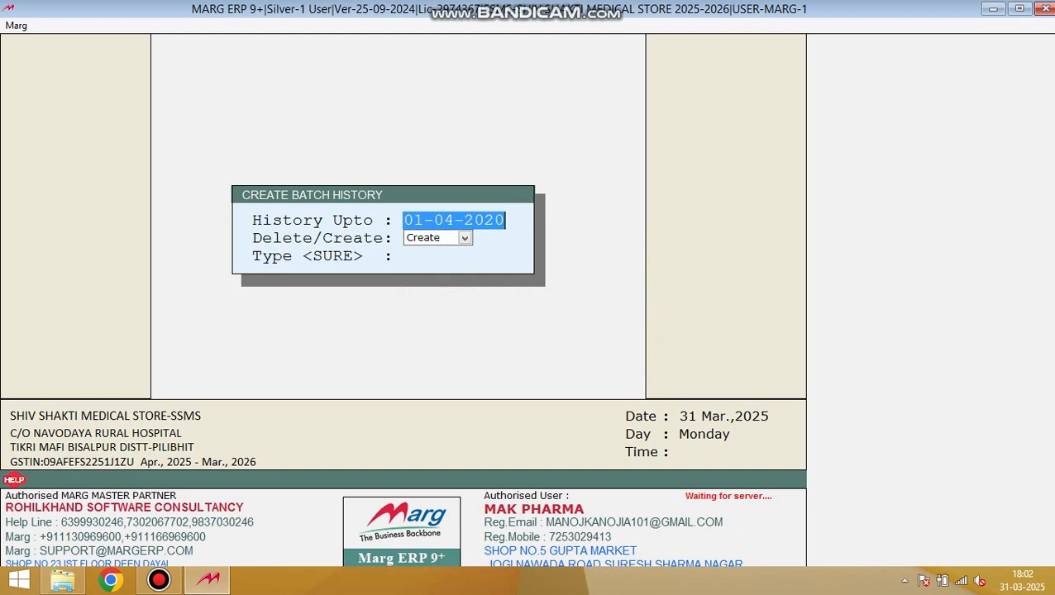
- Create the batch history up to 01-04-2020 and confirm with SURE
key(Return)
key(Return)
text(SURE)
key(Return)
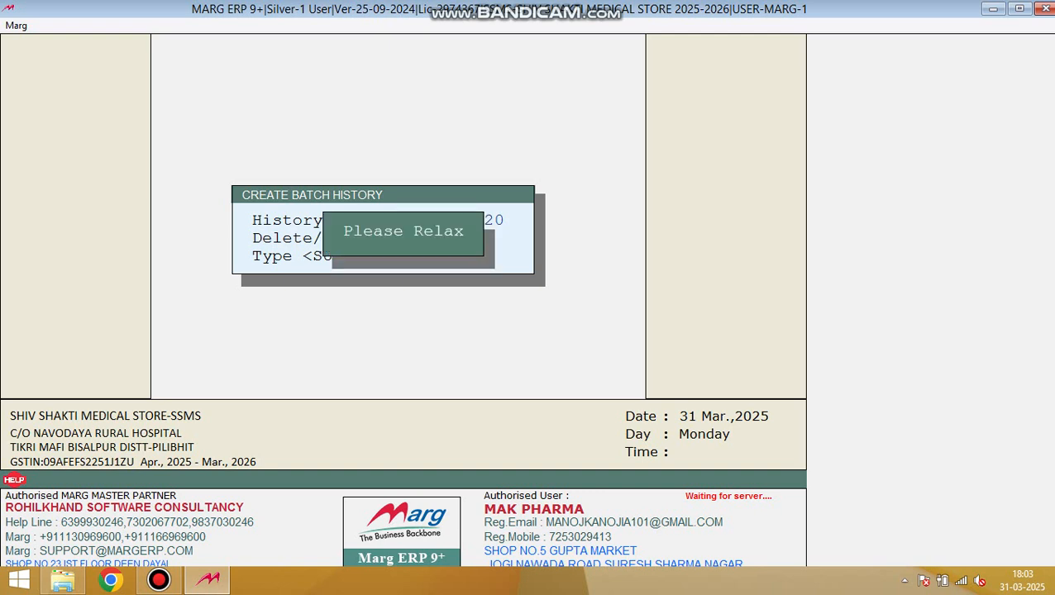